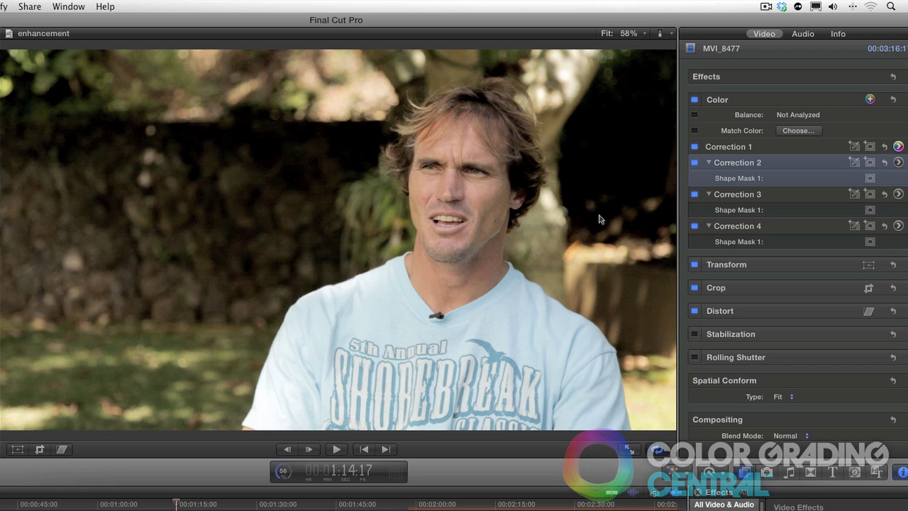
Reshape Correction 2's mask into a tall, slightly widened oval over the man's face and torso
{"action": "left_click", "coordinate": [870, 178]}
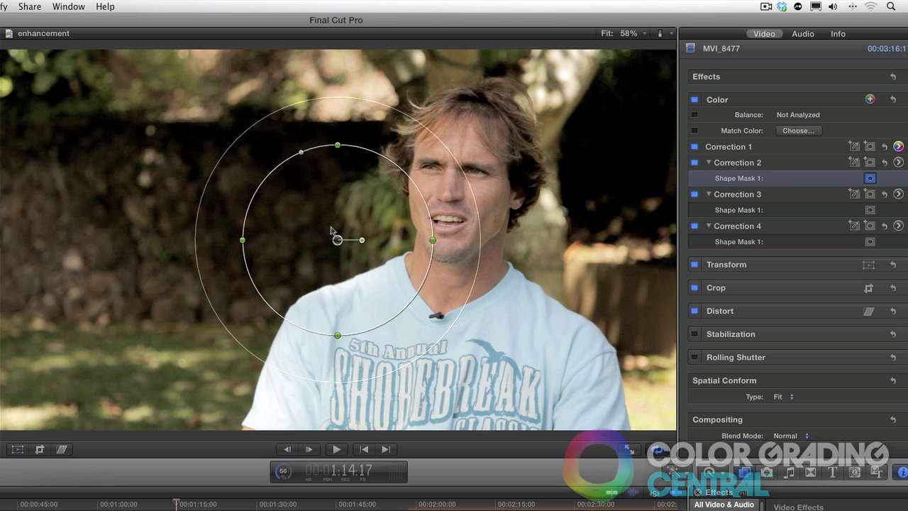
{"action": "left_click_drag", "start_coordinate": [338, 240], "coordinate": [457, 232]}
{"action": "left_click_drag", "start_coordinate": [457, 332], "coordinate": [458, 413]}
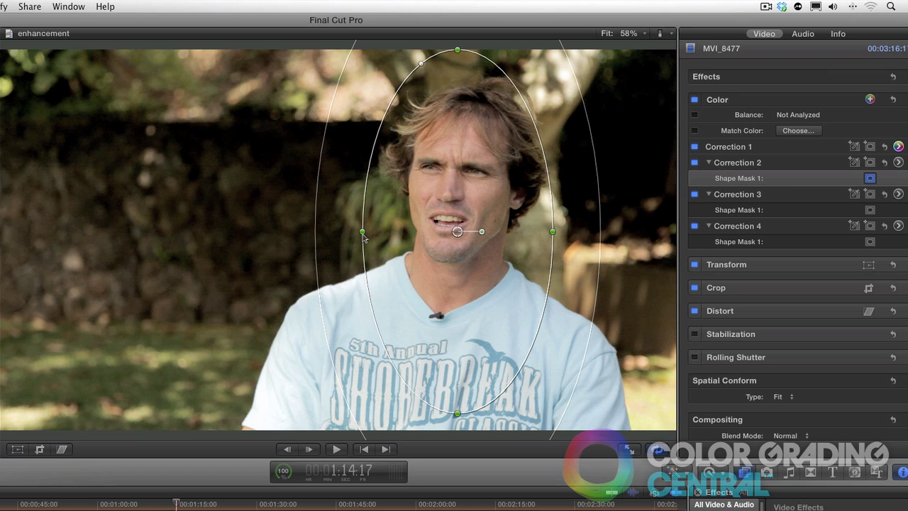
{"action": "left_click_drag", "start_coordinate": [365, 239], "coordinate": [347, 239]}
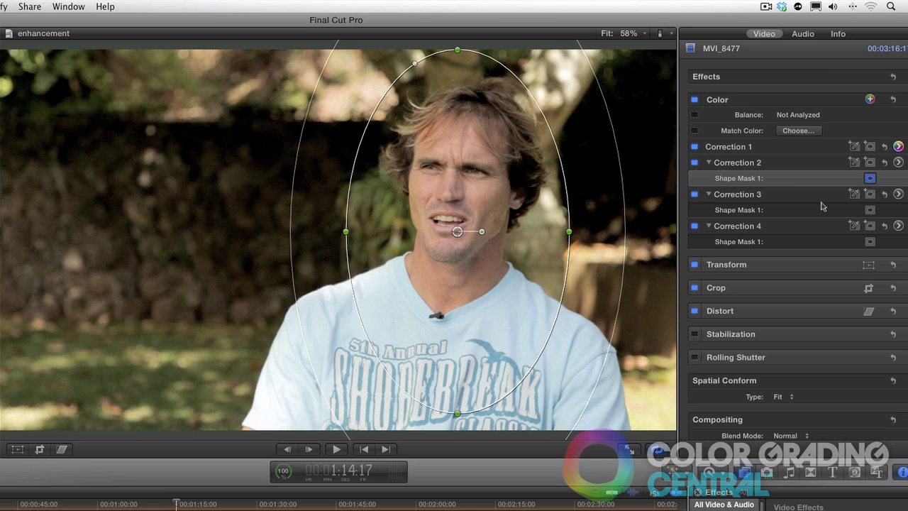
{"action": "left_click", "coordinate": [898, 162]}
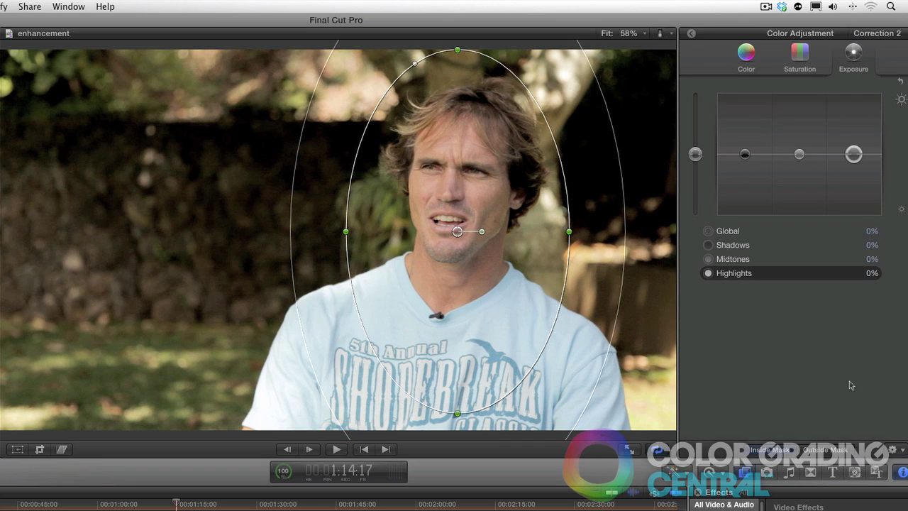
Apply Correction 2's exposure to Outside Mask, raising Midtones to +4% and Highlights to +5%
{"action": "left_click", "coordinate": [834, 453]}
{"action": "left_click", "coordinate": [799, 155]}
{"action": "left_click_drag", "start_coordinate": [800, 164], "coordinate": [799, 176]}
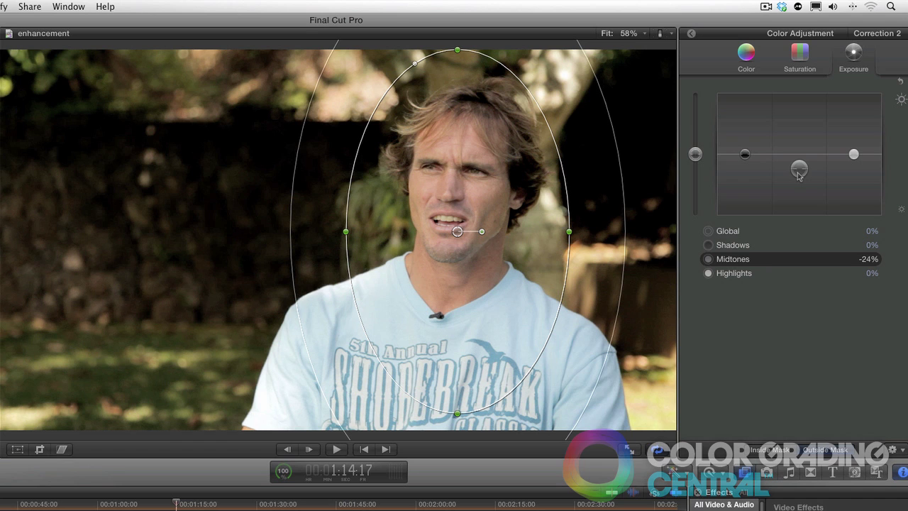
{"action": "key", "text": "super+z"}
{"action": "left_click_drag", "start_coordinate": [803, 159], "coordinate": [856, 154]}
{"action": "left_click", "coordinate": [856, 155]}
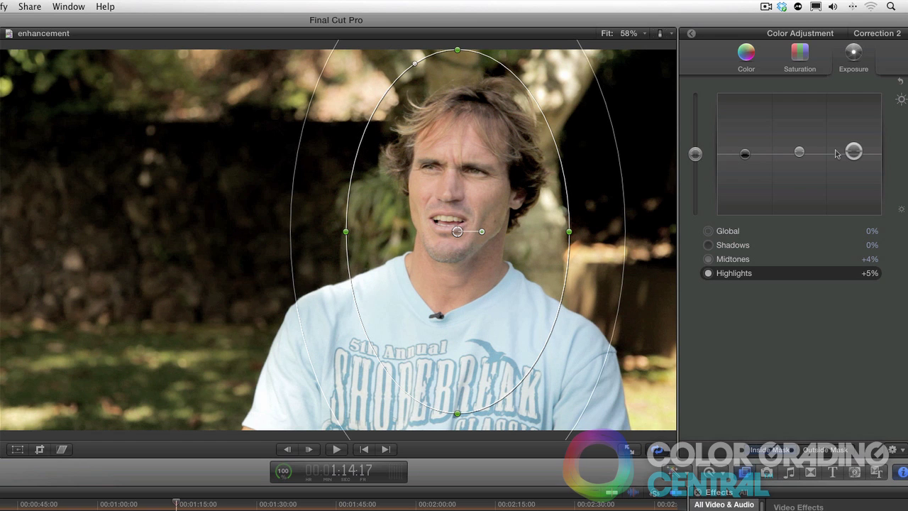
{"action": "left_click", "coordinate": [692, 35]}
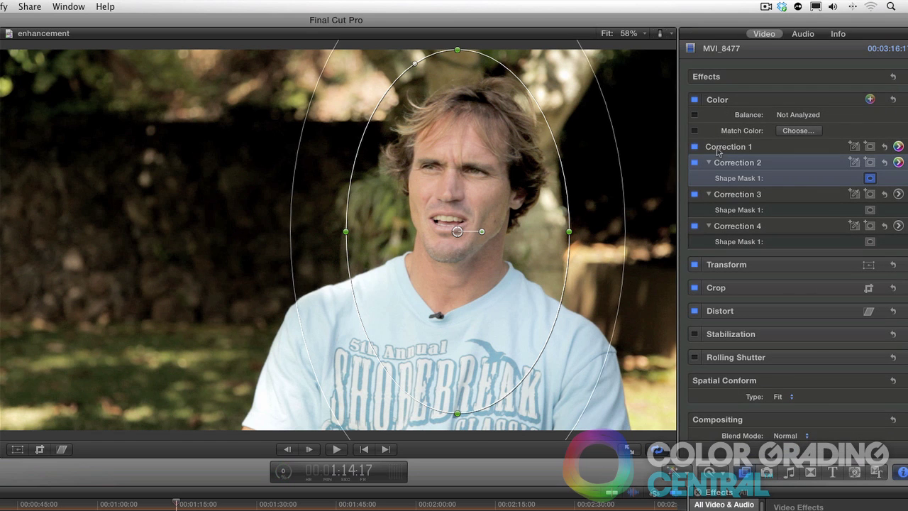
Toggle Correction 2 off and back on to compare its effect
{"action": "left_click", "coordinate": [718, 152]}
{"action": "left_click", "coordinate": [696, 162]}
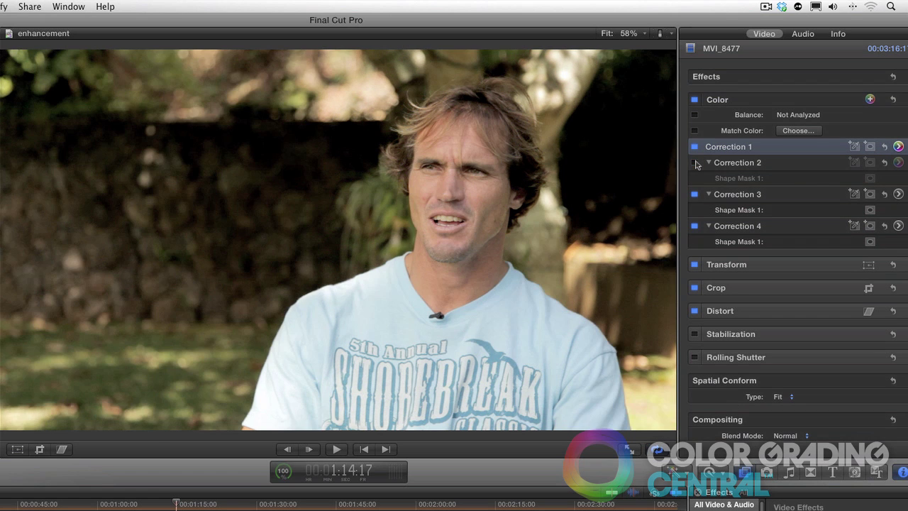
{"action": "left_click", "coordinate": [695, 163]}
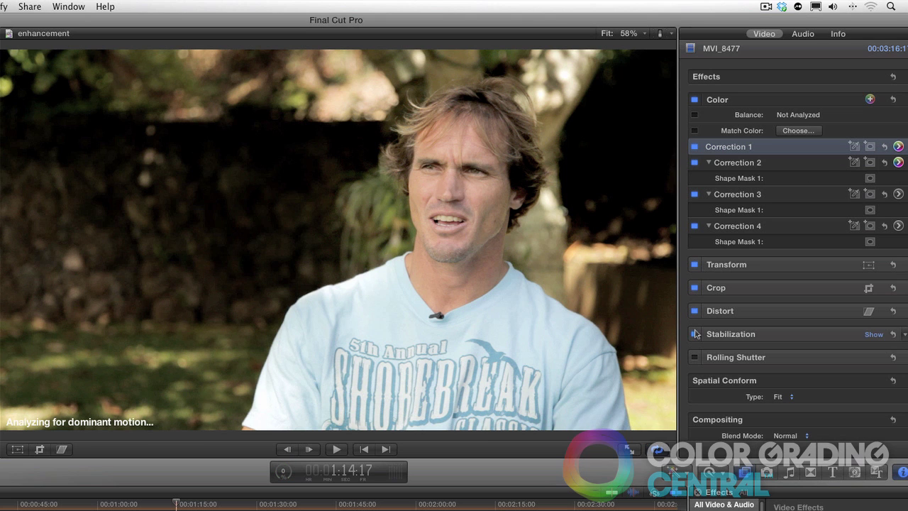
Widen the mask's soft outer edge, move the oval slightly lower, and disable Correction 2
{"action": "left_click", "coordinate": [871, 180]}
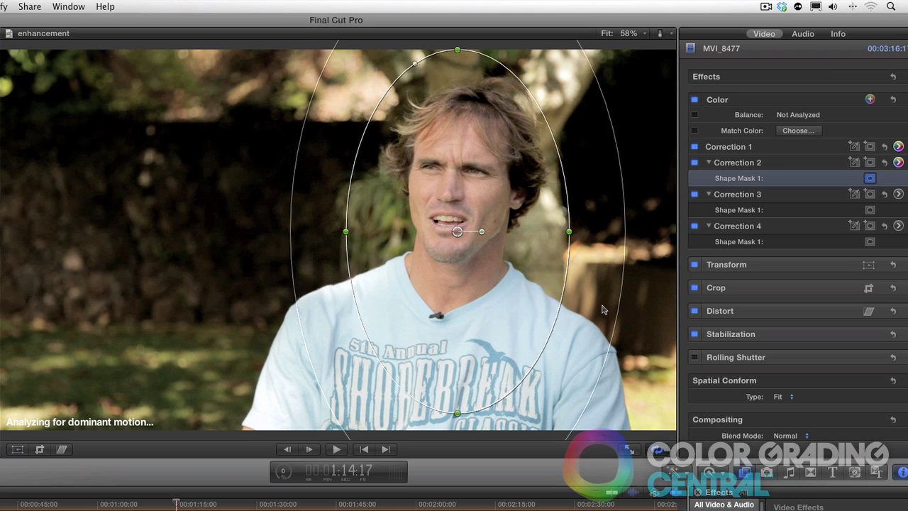
{"action": "left_click_drag", "start_coordinate": [617, 313], "coordinate": [647, 327]}
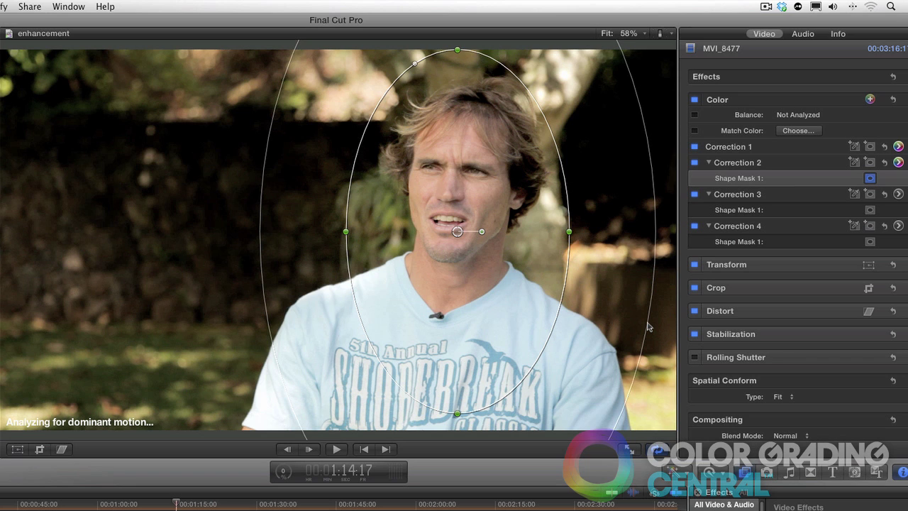
{"action": "left_click_drag", "start_coordinate": [458, 232], "coordinate": [456, 254]}
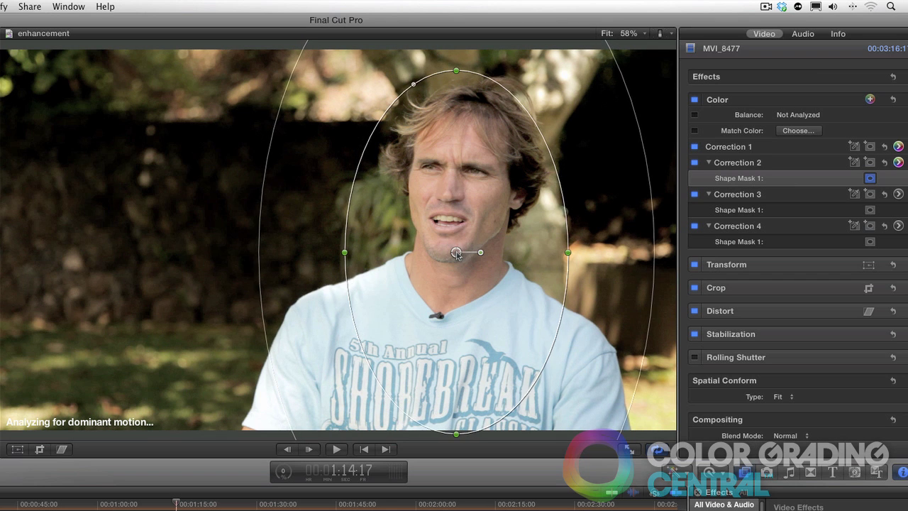
{"action": "left_click", "coordinate": [695, 162]}
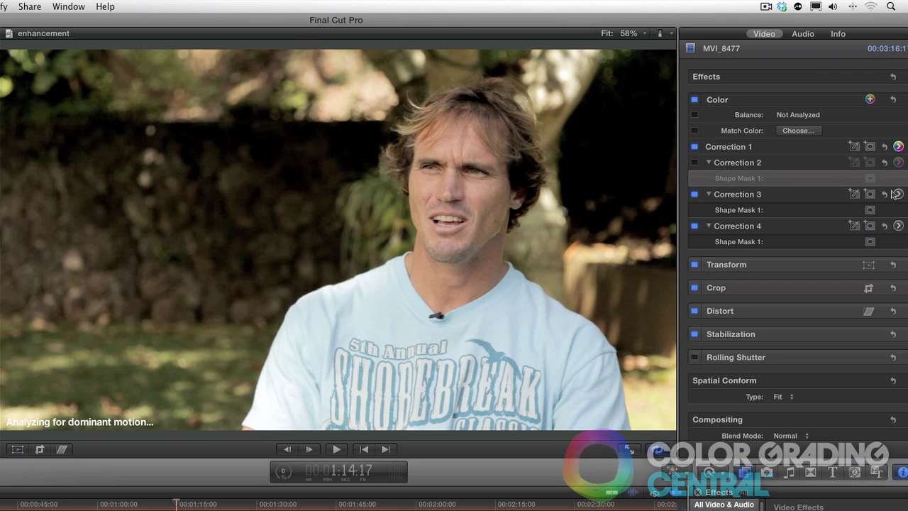
Set Correction 3's outside-mask exposure to Shadows +5% and Highlights -10%
{"action": "left_click", "coordinate": [871, 212]}
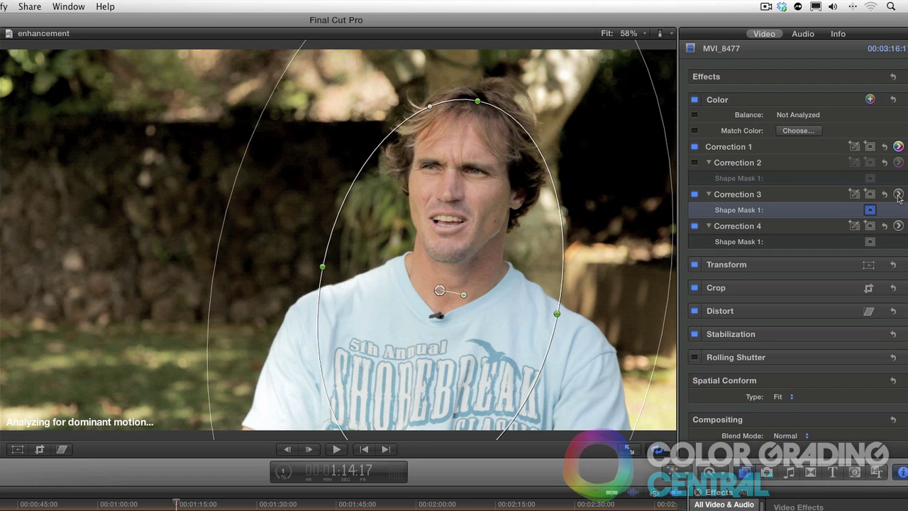
{"action": "left_click", "coordinate": [898, 194]}
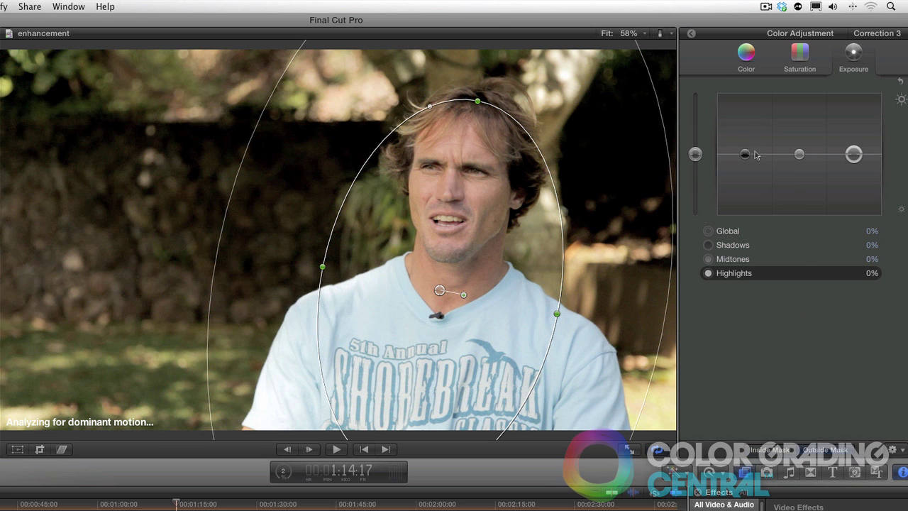
{"action": "left_click_drag", "start_coordinate": [745, 154], "coordinate": [746, 151]}
{"action": "left_click_drag", "start_coordinate": [855, 154], "coordinate": [860, 165]}
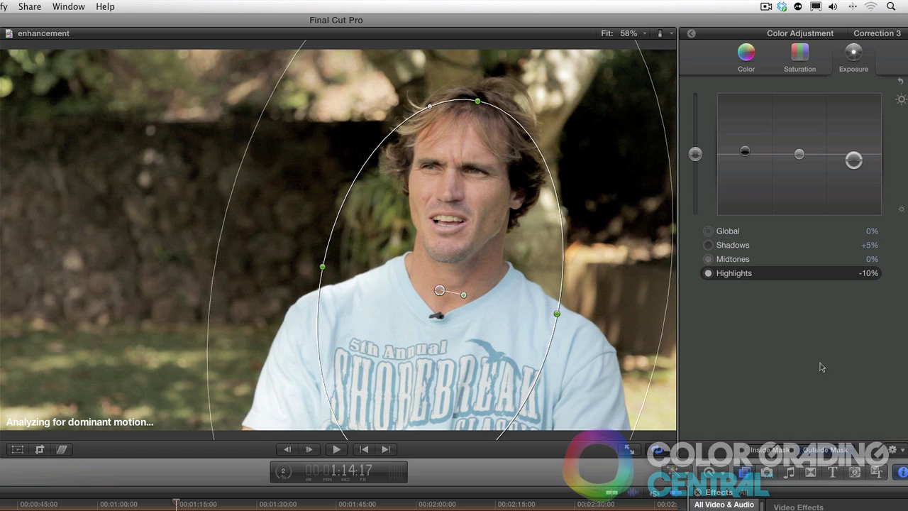
Inside the mask, set Correction 3's Shadows to -3% and Highlights to +5%
{"action": "left_click", "coordinate": [772, 452]}
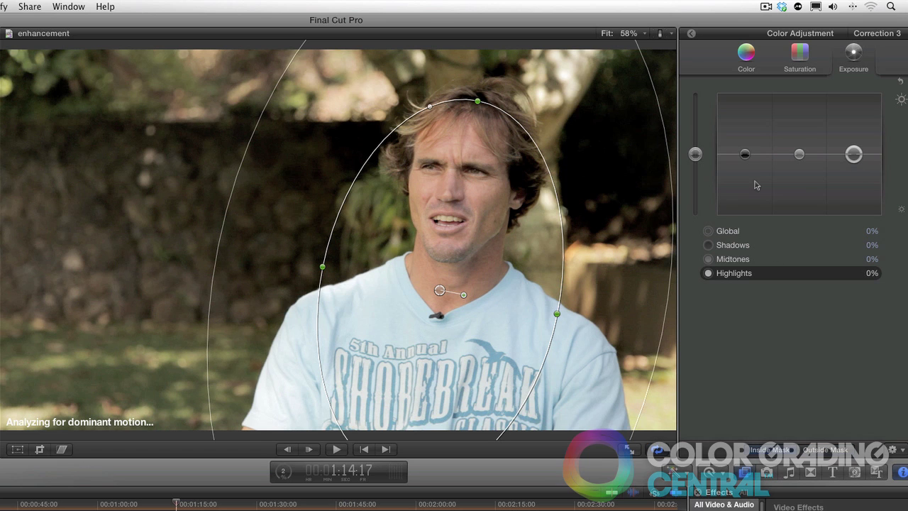
{"action": "left_click", "coordinate": [746, 156]}
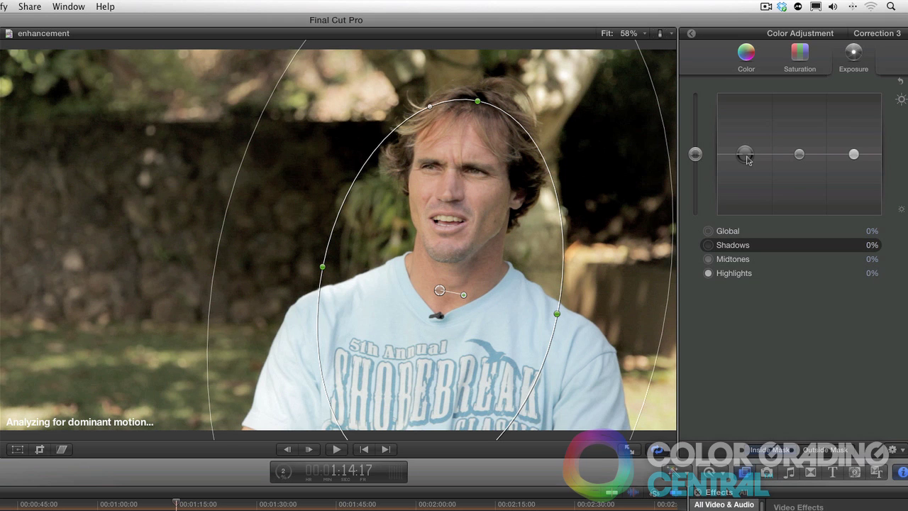
{"action": "left_click_drag", "start_coordinate": [746, 159], "coordinate": [748, 161]}
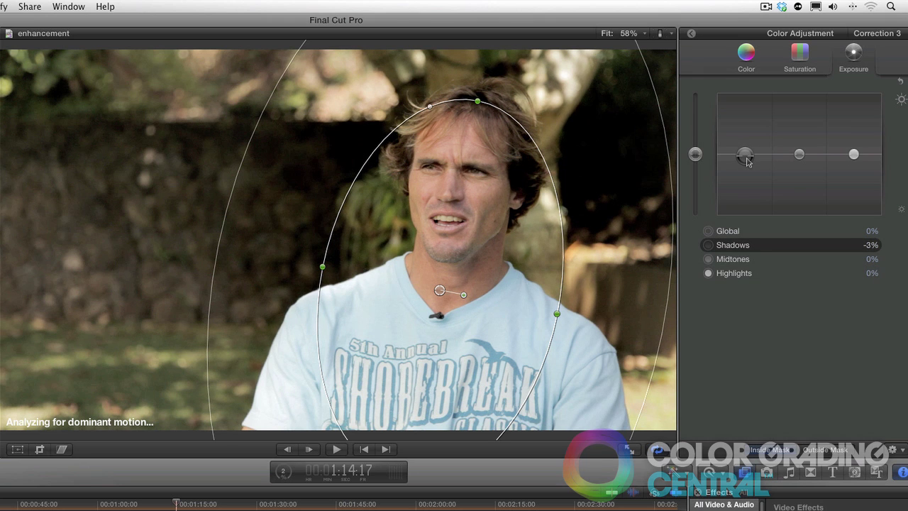
{"action": "left_click_drag", "start_coordinate": [854, 157], "coordinate": [852, 157]}
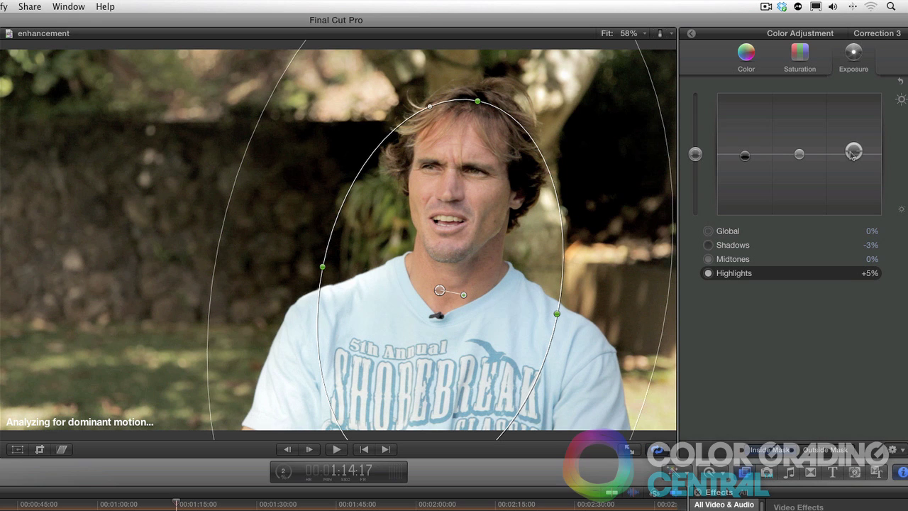
Disable Correction 3 and lower Correction 4's Global saturation to -5%
{"action": "left_click", "coordinate": [693, 35]}
{"action": "left_click", "coordinate": [695, 195]}
{"action": "left_click", "coordinate": [870, 242]}
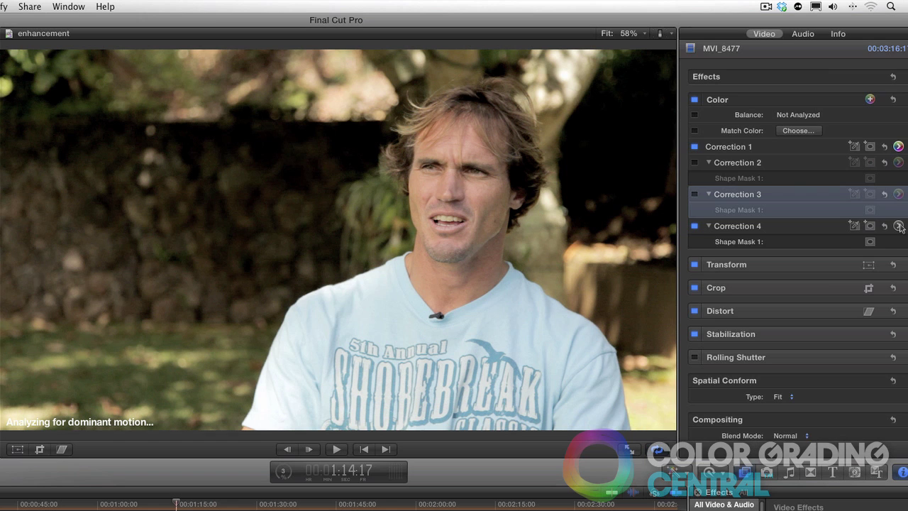
{"action": "left_click", "coordinate": [895, 226]}
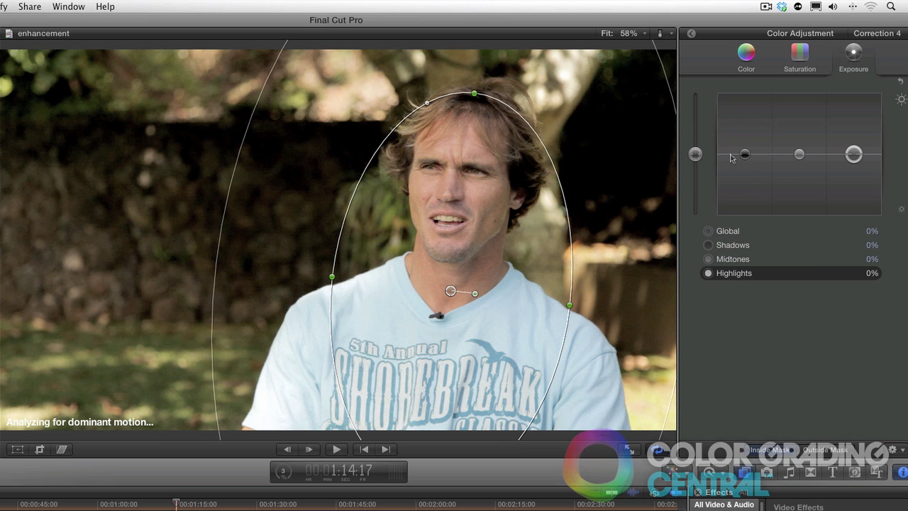
{"action": "left_click", "coordinate": [792, 63]}
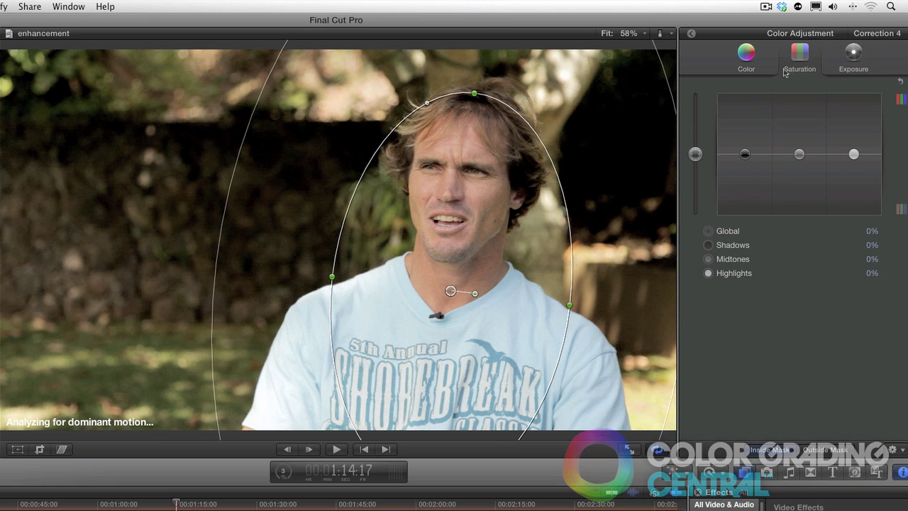
{"action": "left_click", "coordinate": [697, 154]}
{"action": "left_click_drag", "start_coordinate": [699, 155], "coordinate": [699, 150]}
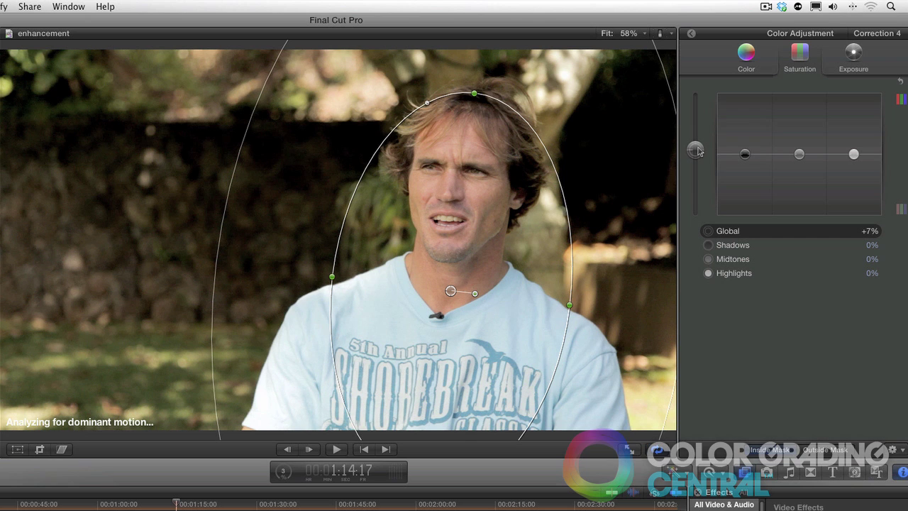
{"action": "left_click", "coordinate": [821, 452]}
{"action": "left_click_drag", "start_coordinate": [699, 157], "coordinate": [700, 165]}
{"action": "key", "text": "super+4"}
{"action": "left_click", "coordinate": [734, 147]}
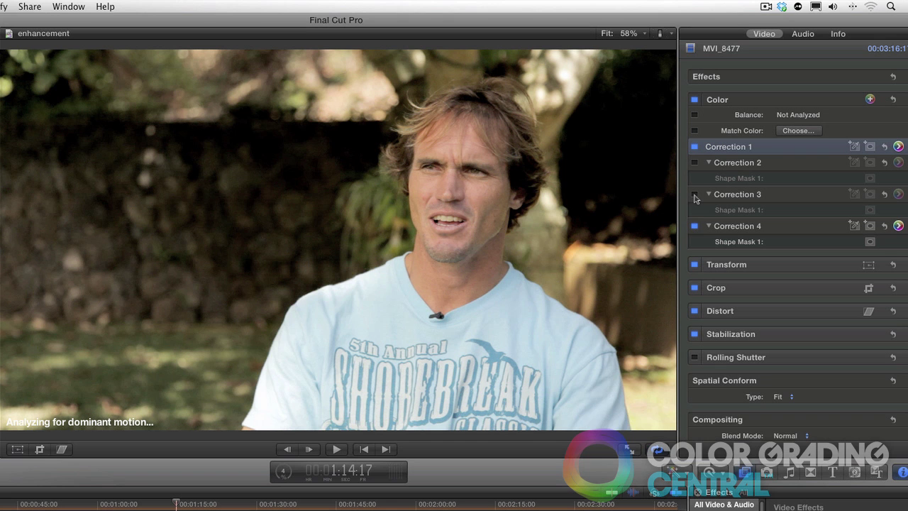
Re-enable Corrections 3 and 2, then toggle the whole Color effect off and on to compare
{"action": "left_click", "coordinate": [695, 194]}
{"action": "left_click", "coordinate": [695, 163]}
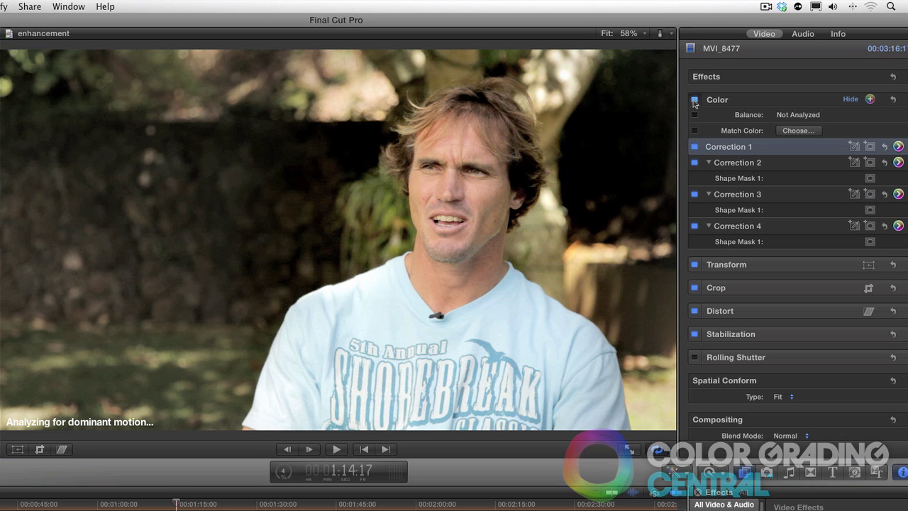
{"action": "left_click", "coordinate": [695, 100]}
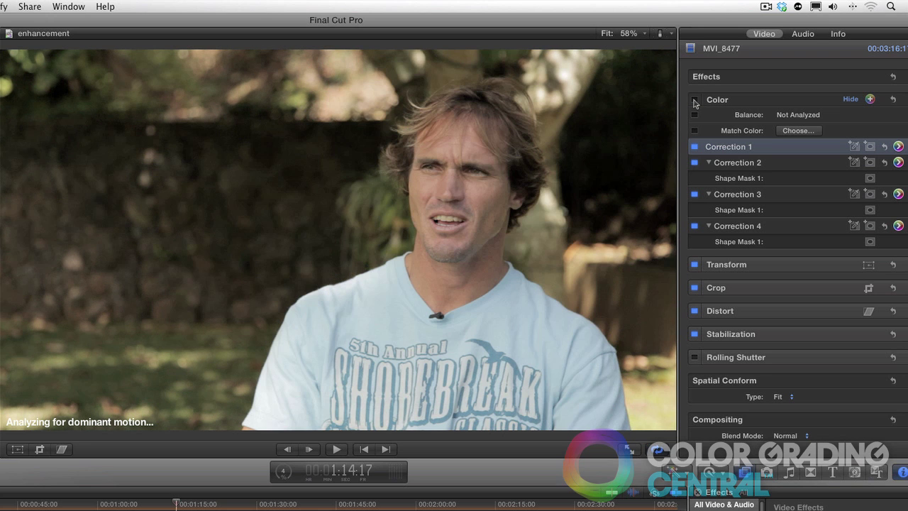
{"action": "left_click", "coordinate": [695, 100]}
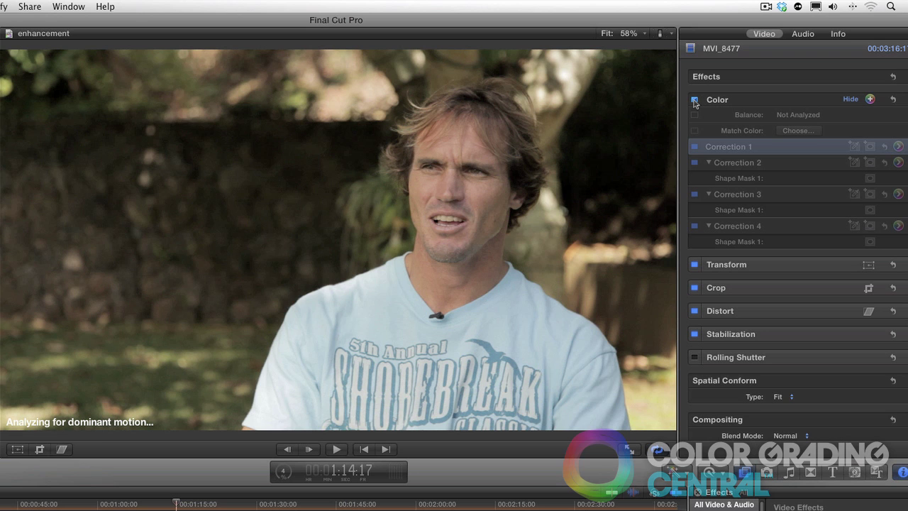